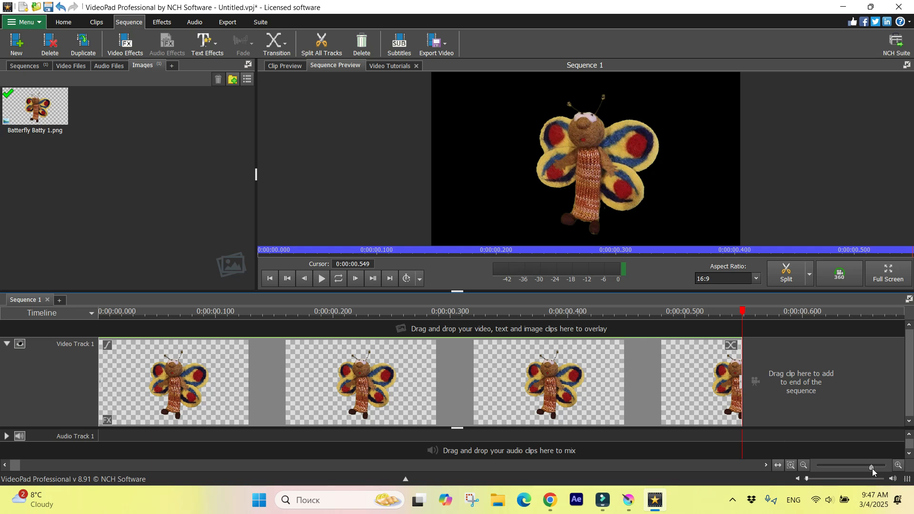
Step: Extend the butterfly image clip on Video Track 1 to a duration of about 7.2 seconds
drag(875, 469, 860, 473)
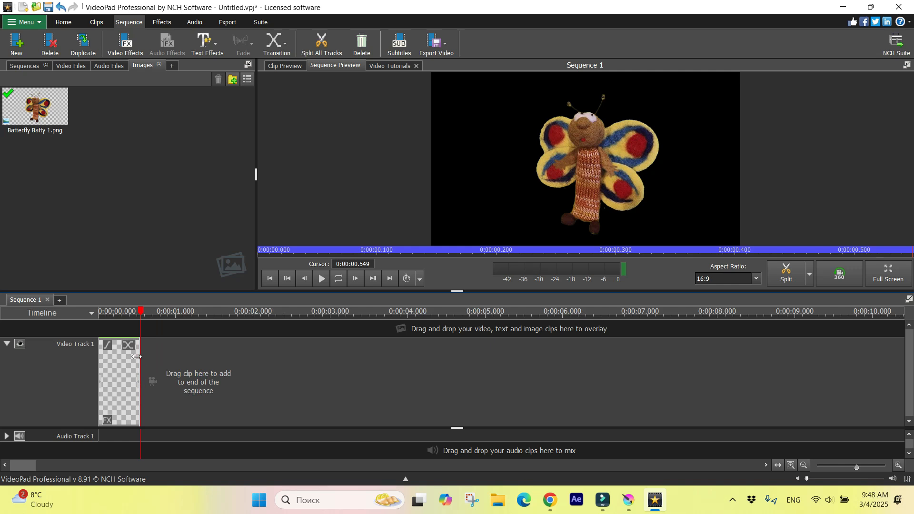
drag(140, 311, 81, 327)
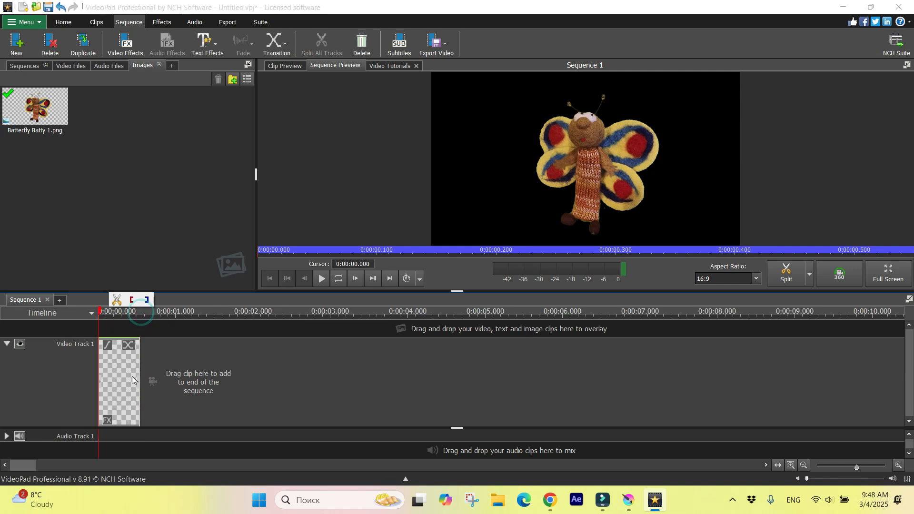
drag(136, 383, 654, 394)
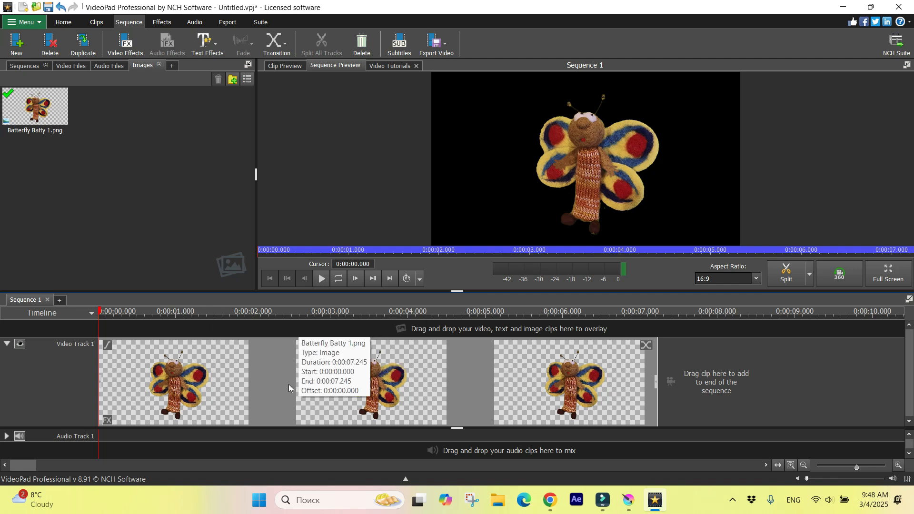
Step: Apply the Shake video effect to the butterfly clip and preview the clip
right_click(234, 392)
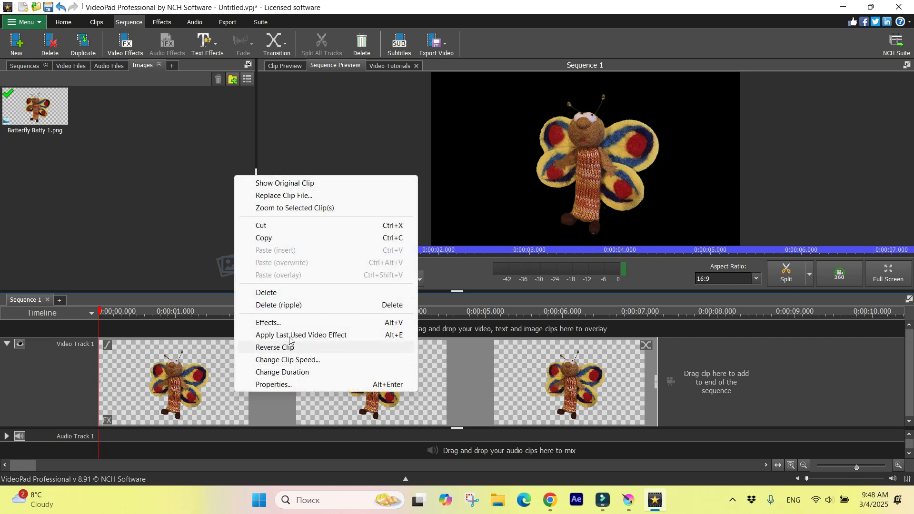
click(280, 323)
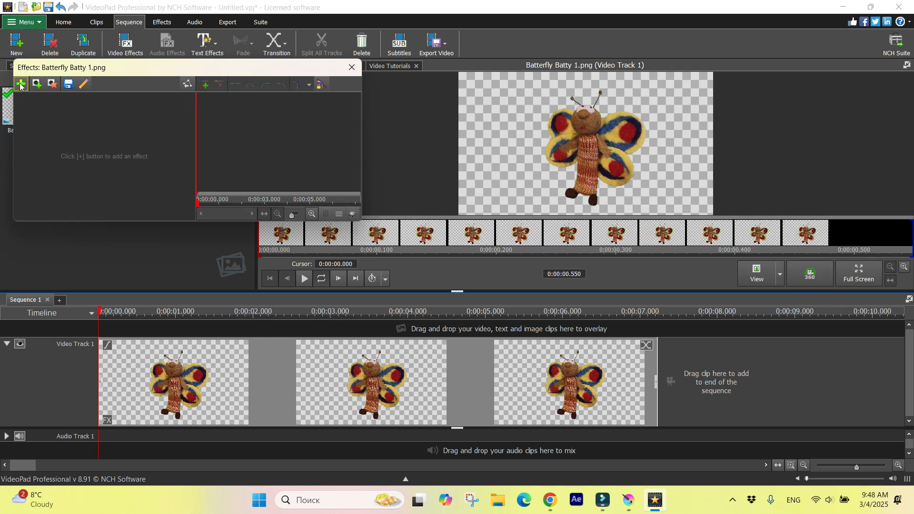
click(20, 84)
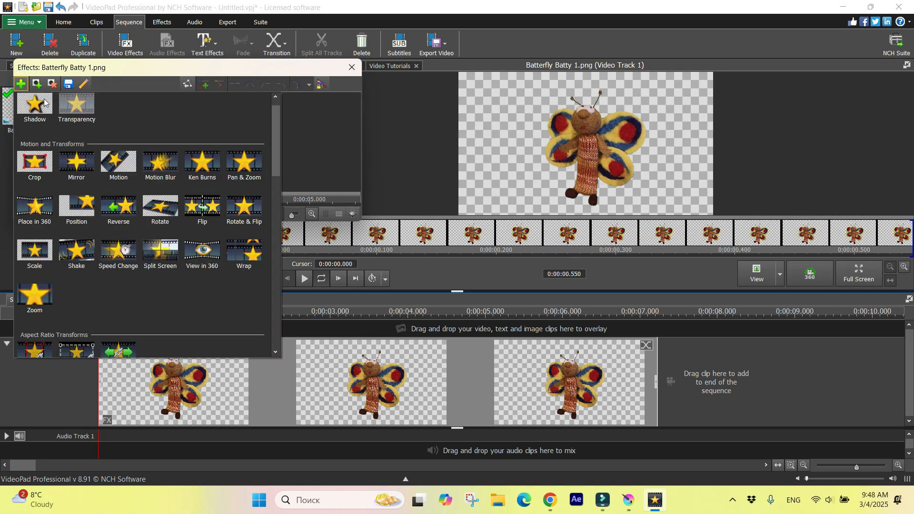
click(79, 250)
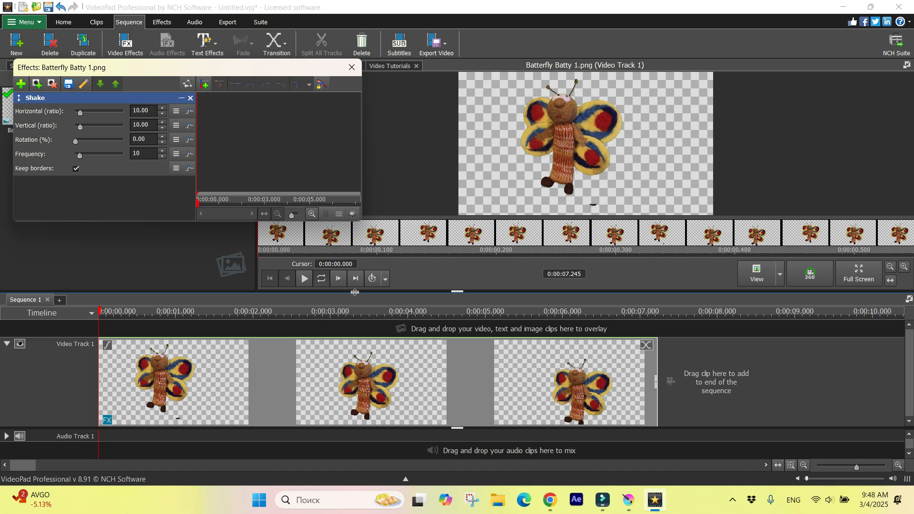
right_click(331, 392)
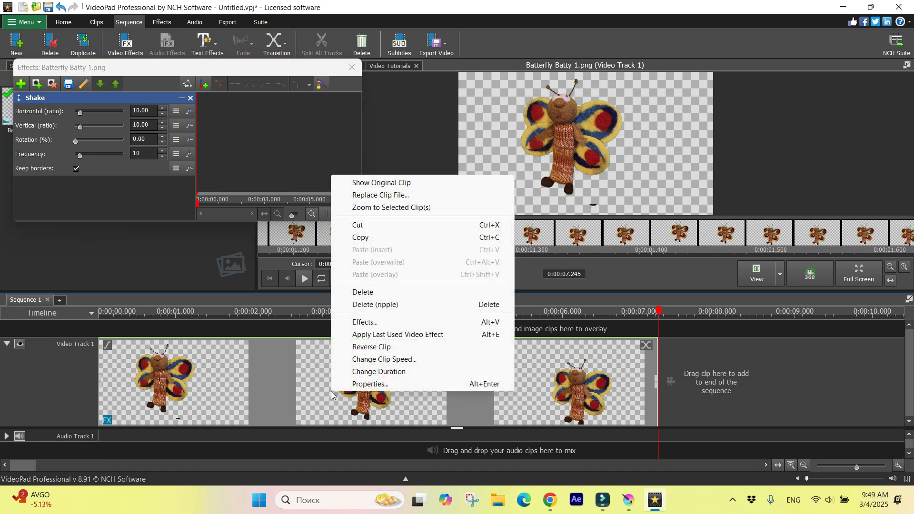
click(332, 392)
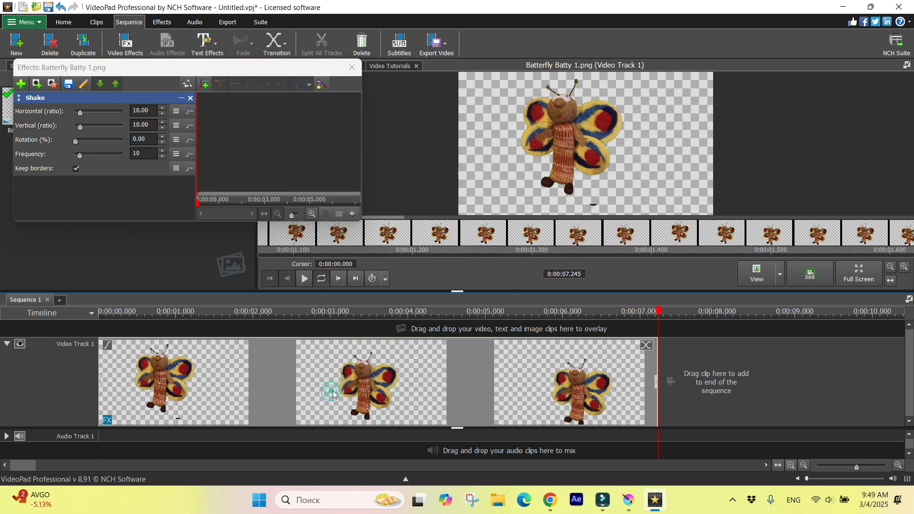
click(305, 278)
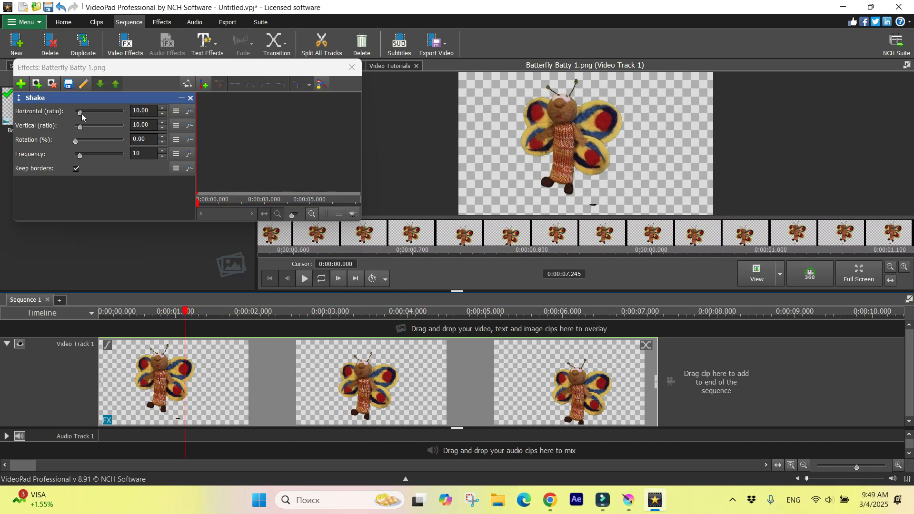
Step: Set the Shake effect's vertical ratio to 0 and horizontal ratio to 30, and play the sequence from the start
mouse_move(82, 127)
mouse_down()
mouse_move(65, 131)
mouse_move(85, 118)
mouse_up()
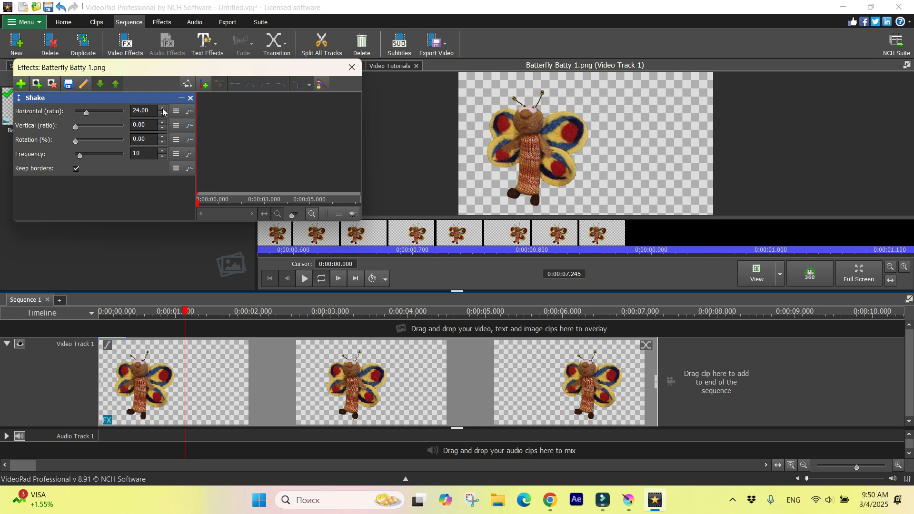
click(162, 109)
click(161, 114)
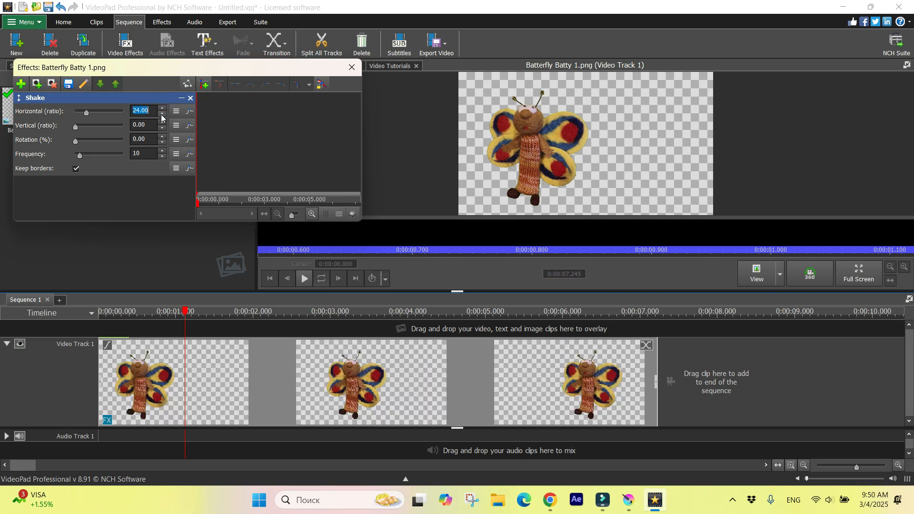
click(162, 115)
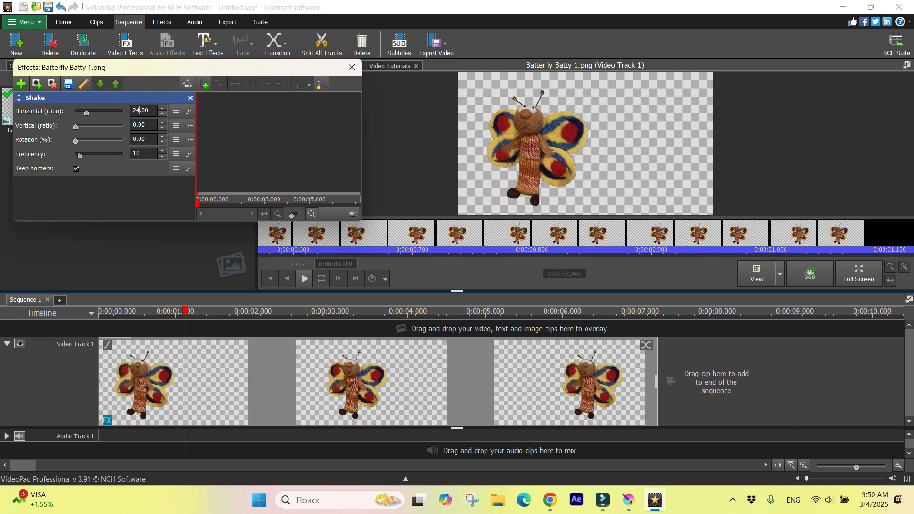
key(BackSpace)
key(BackSpace)
text(30)
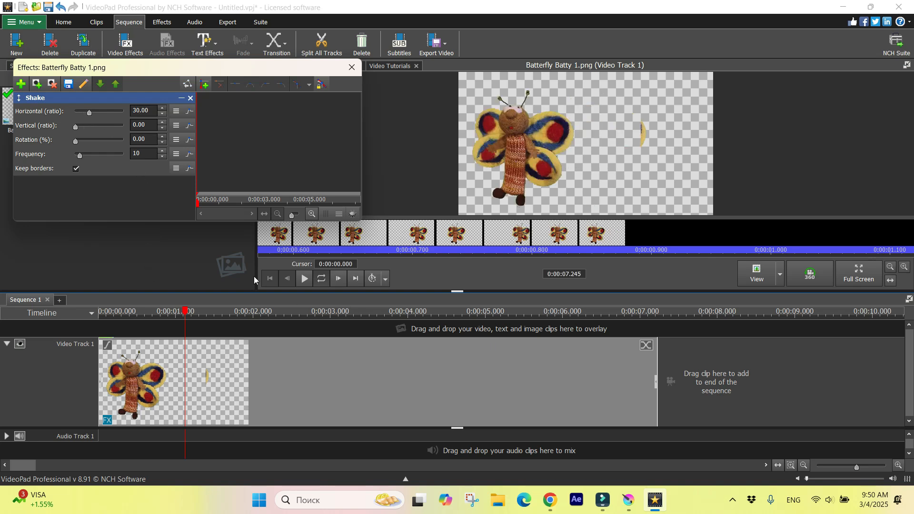
click(101, 312)
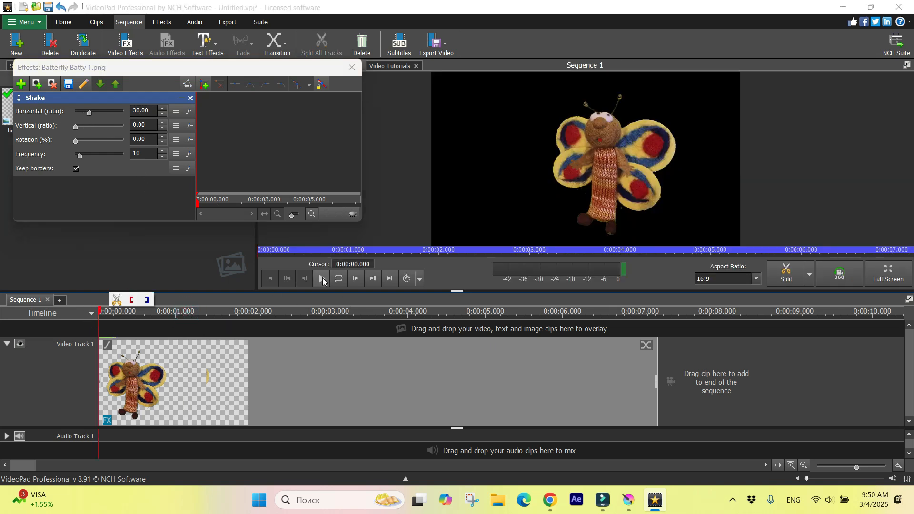
click(320, 280)
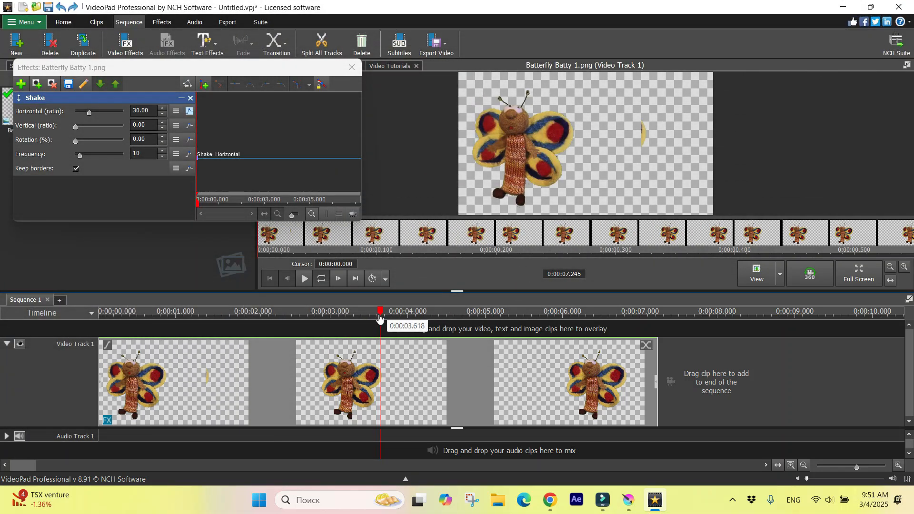
Step: Keyframe the horizontal shake ratio from 30 at the clip's start to 11 at about 3.6 seconds
click(100, 312)
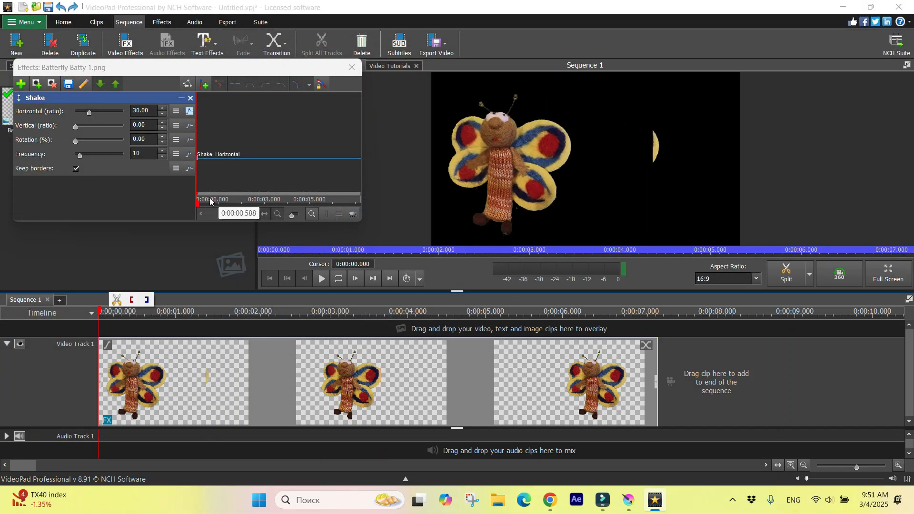
click(207, 90)
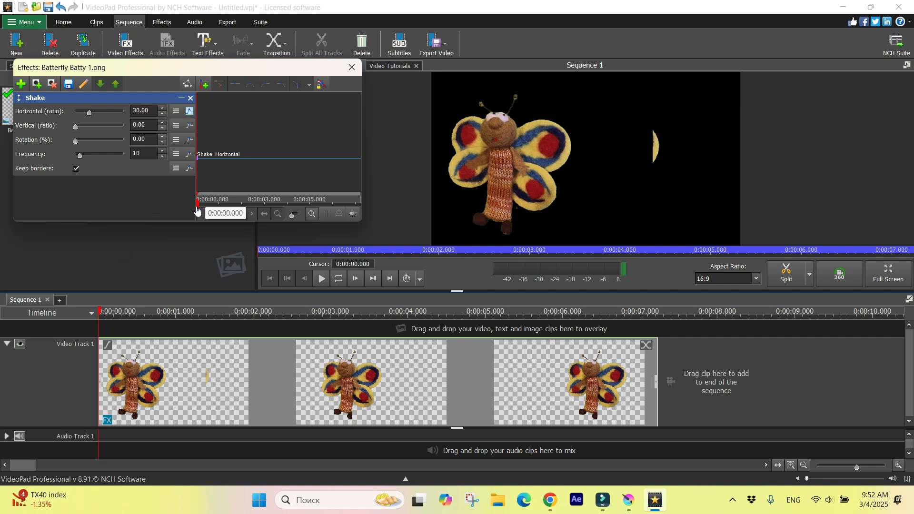
drag(203, 208, 279, 206)
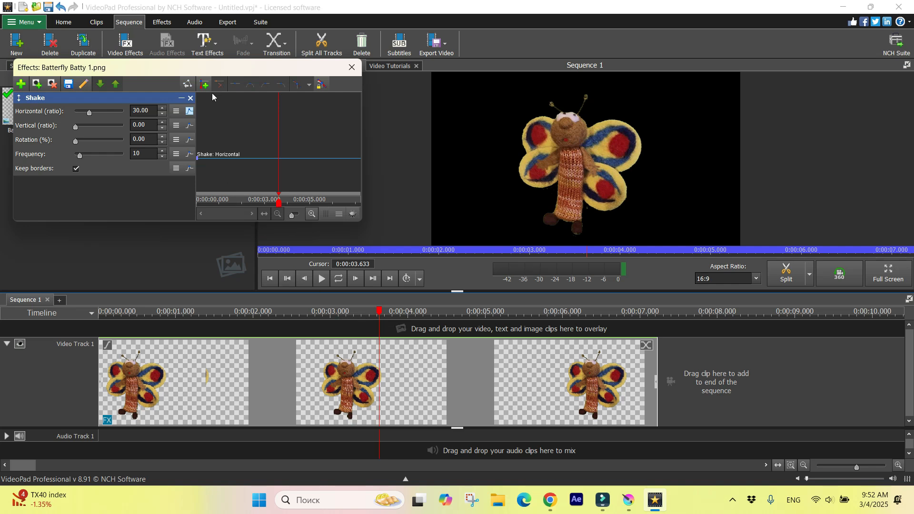
drag(89, 115, 79, 118)
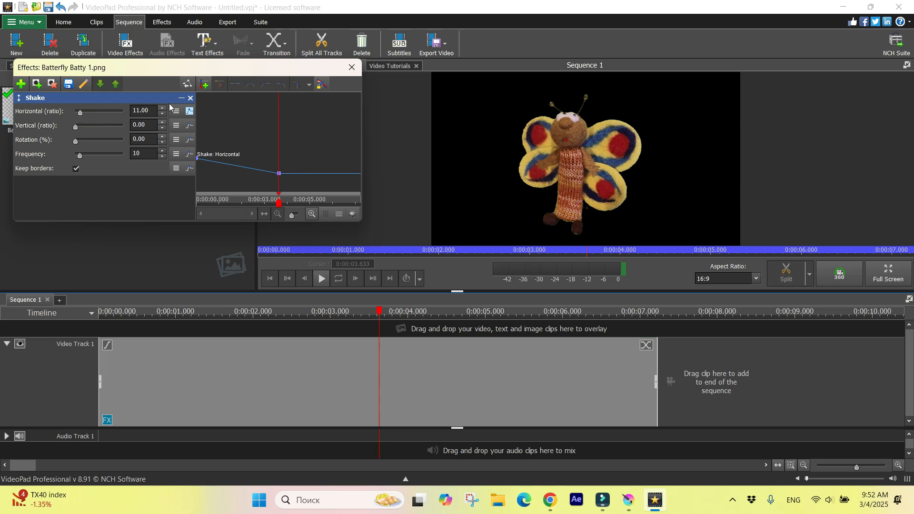
click(205, 86)
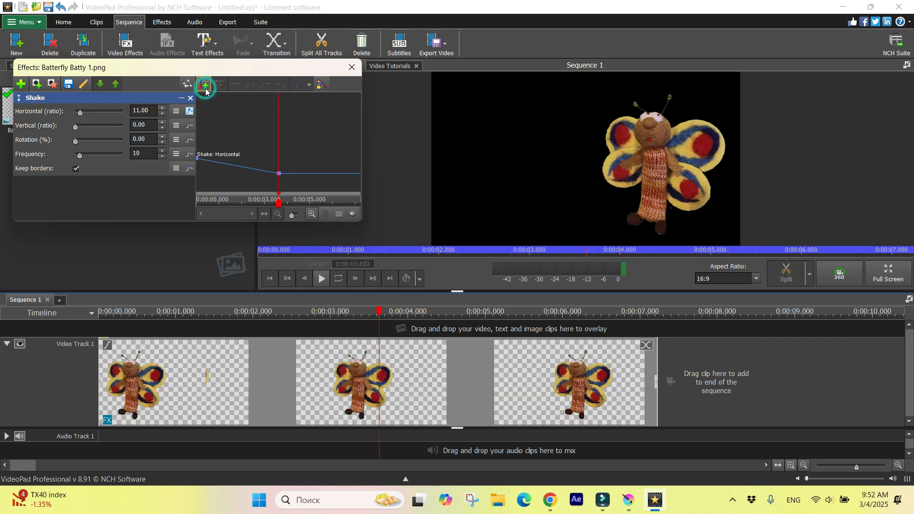
Step: Keyframe the horizontal shake ratio to 0 at the clip's end and play the animation from the start
drag(280, 203, 365, 202)
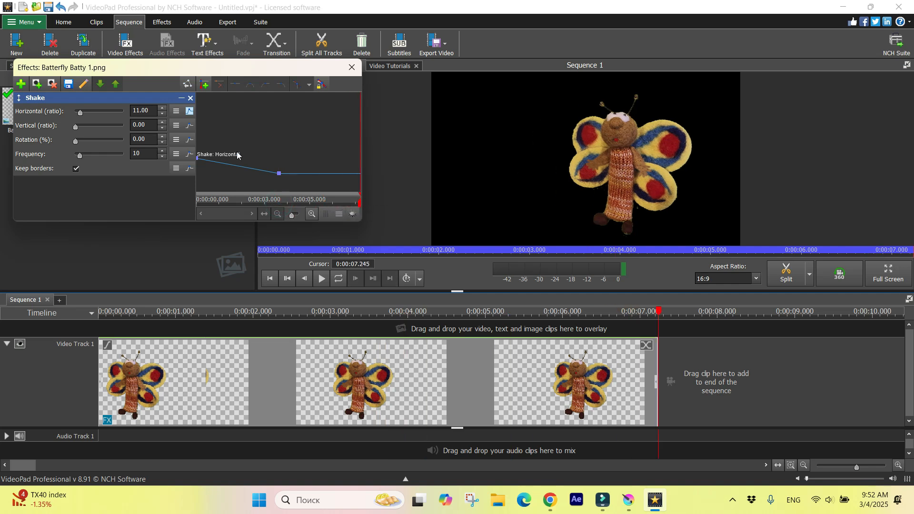
drag(81, 116, 78, 116)
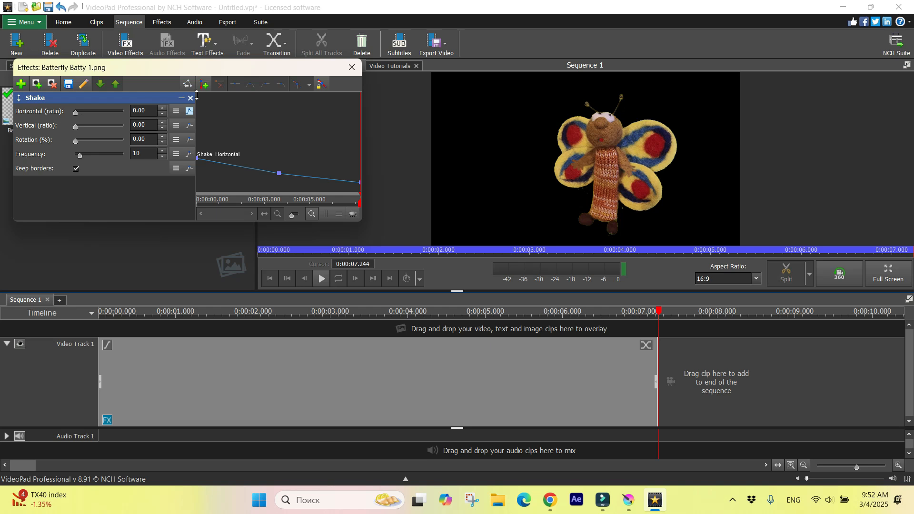
click(359, 203)
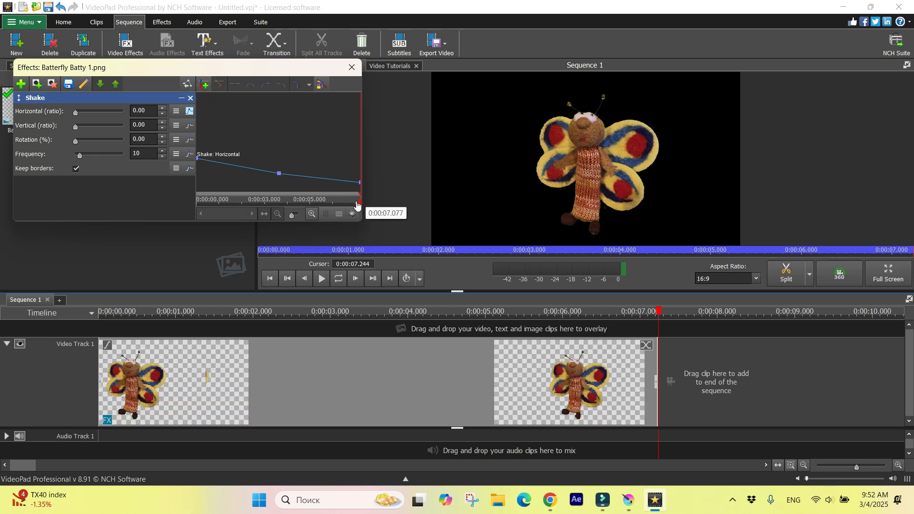
drag(359, 202, 197, 203)
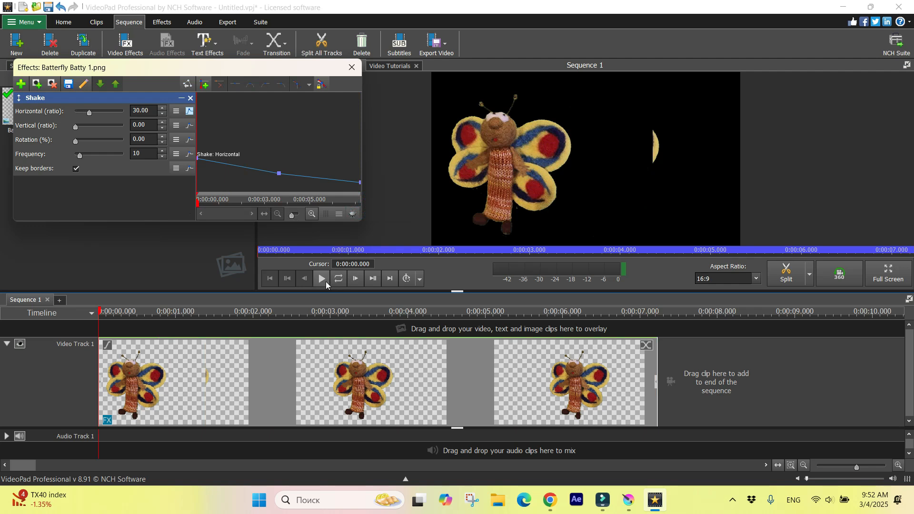
click(324, 280)
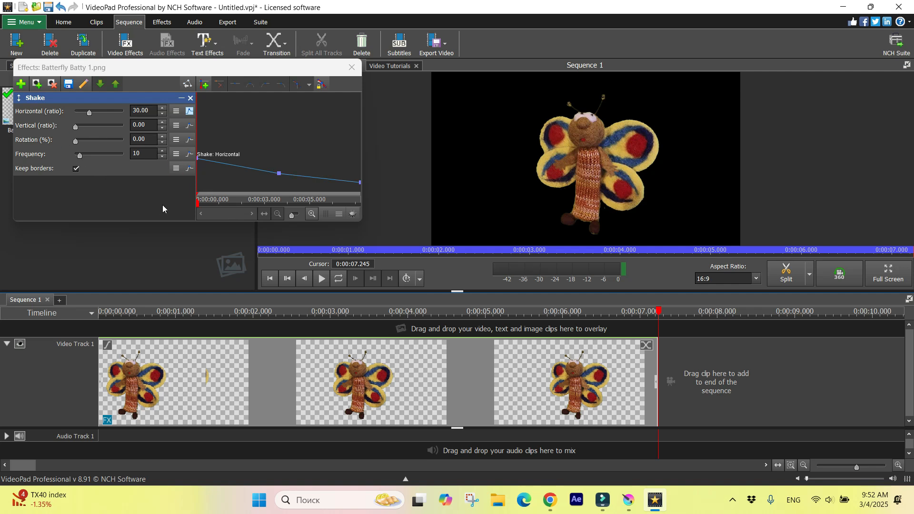
Step: Undo the horizontal shake keyframes at the middle and end of the clip
key(ctrl+z)
key(ctrl+z)
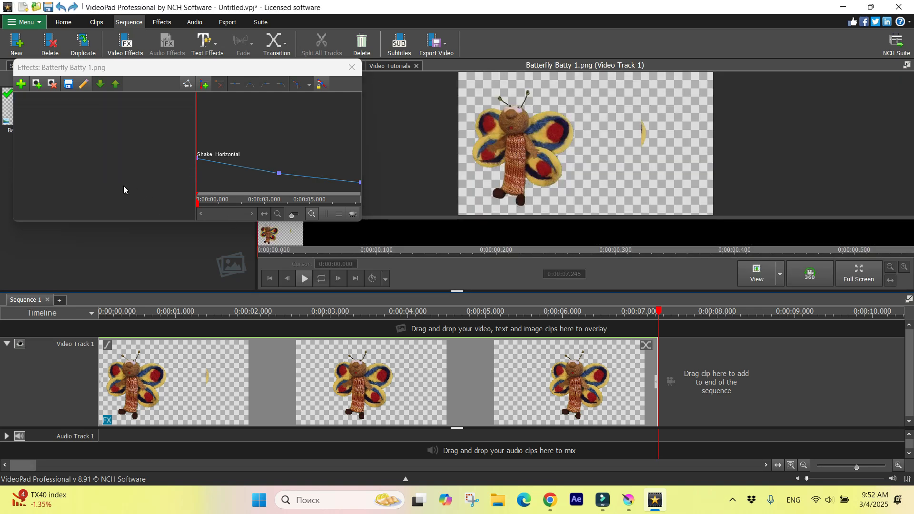
key(ctrl+z)
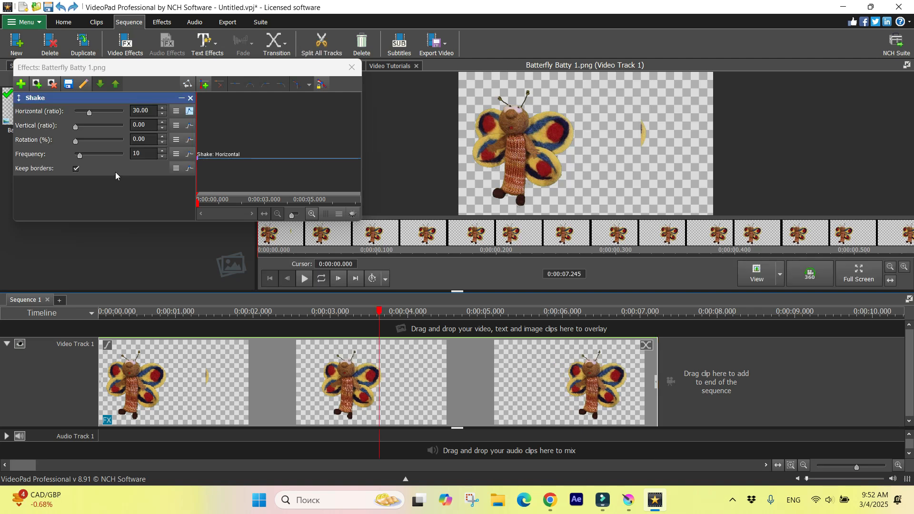
Step: Set the Shake effect's horizontal ratio to 0 and vertical ratio to 22, and preview part of the clip
mouse_move(89, 113)
mouse_down()
mouse_move(62, 113)
mouse_move(86, 130)
mouse_up()
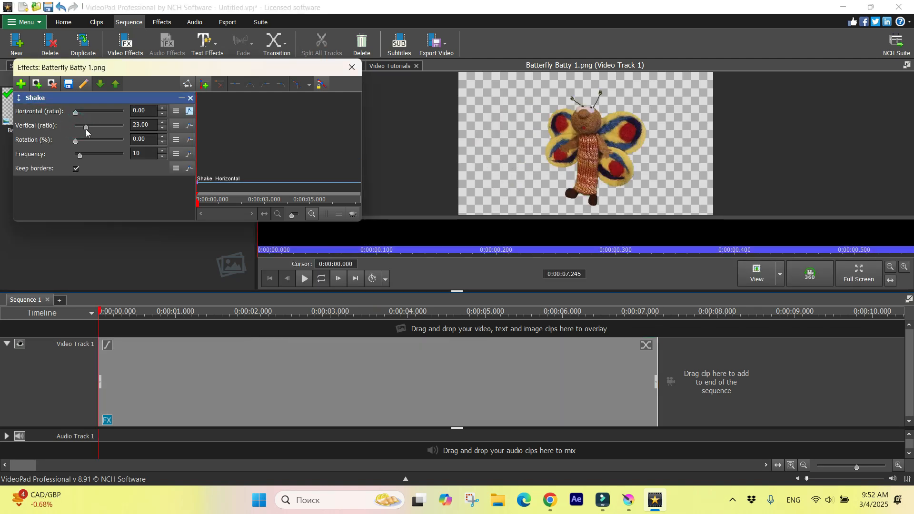
click(304, 279)
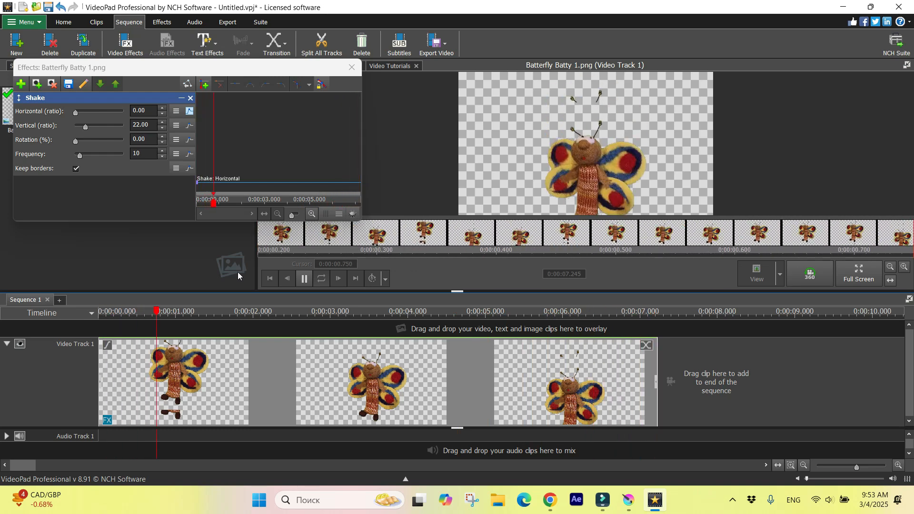
click(304, 279)
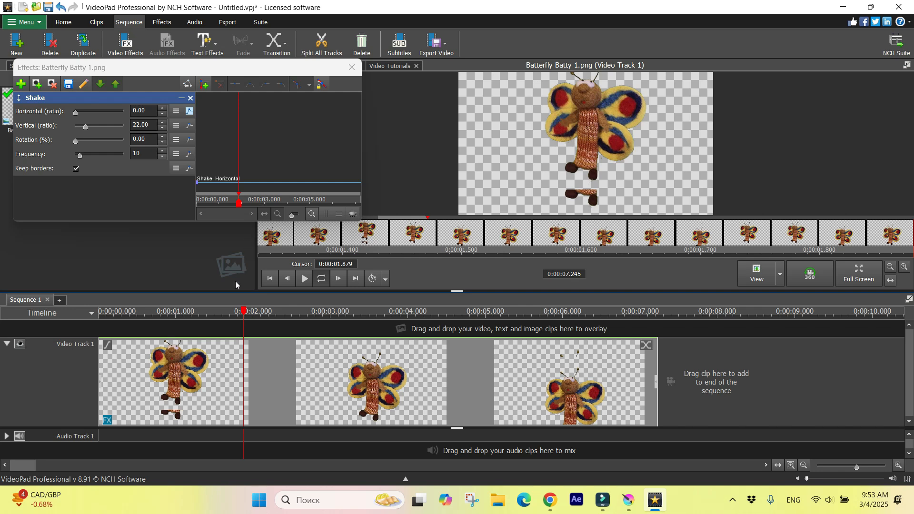
Step: Set the Shake effect's vertical ratio to 0 and rotation to 40%, and play the sequence from the start
click(100, 312)
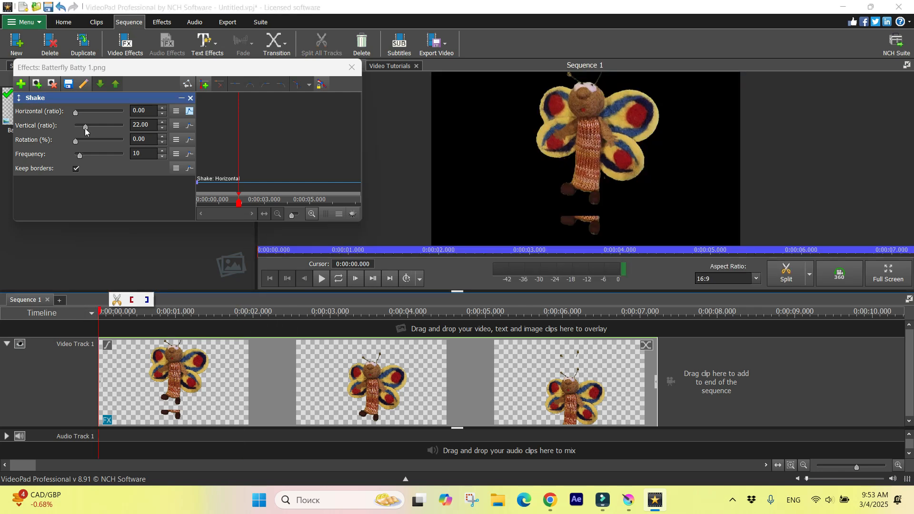
drag(85, 127, 93, 146)
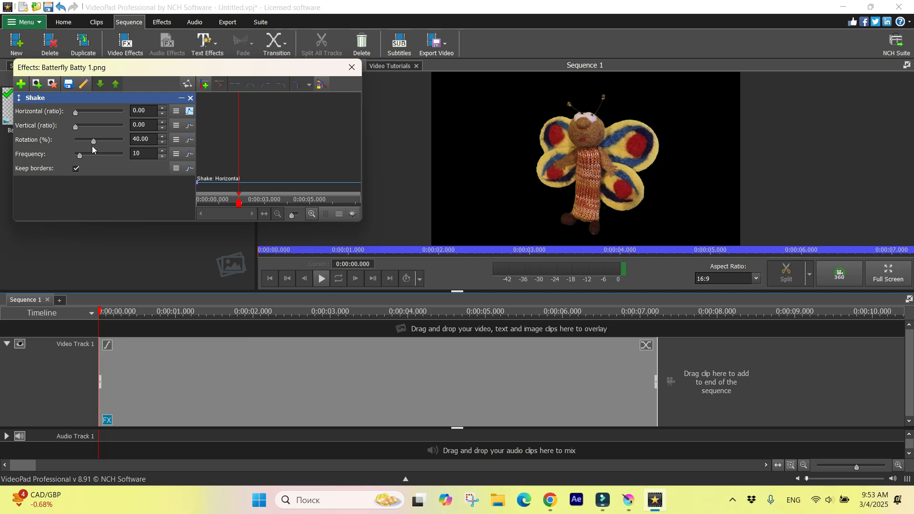
drag(239, 208, 195, 211)
click(321, 280)
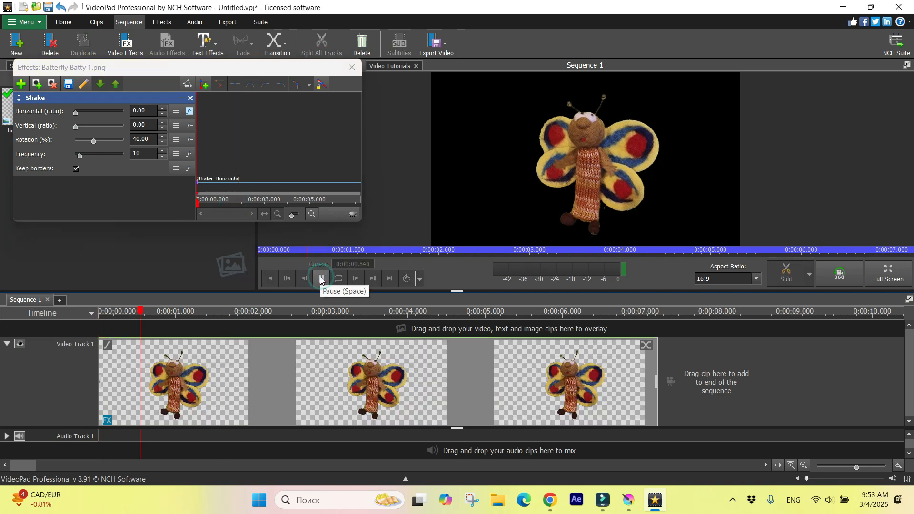